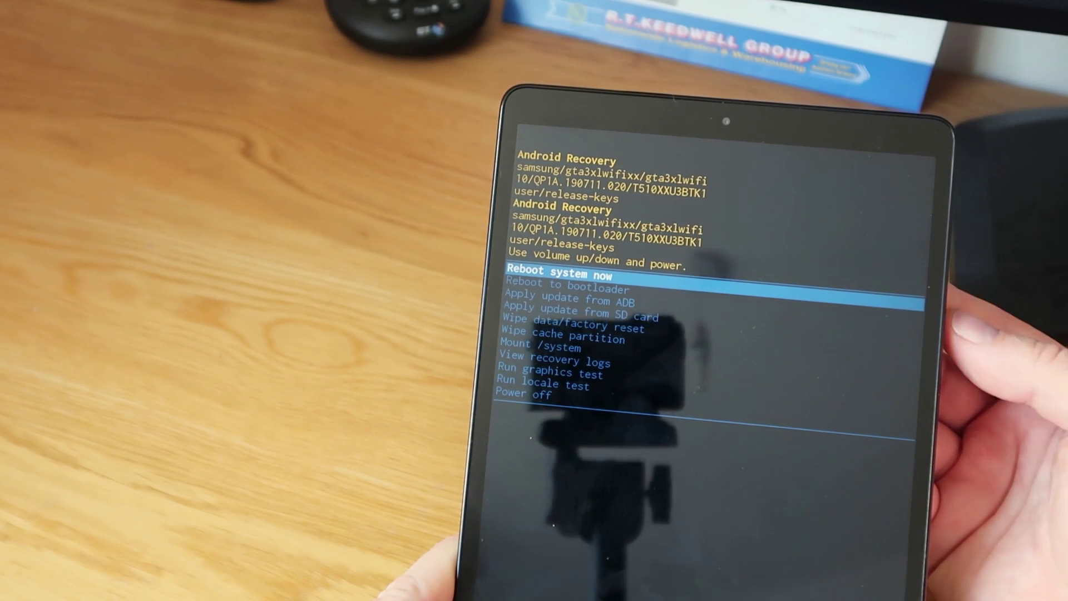
Select Wipe data/factory reset in the recovery menu and go ahead with Factory data reset
key(Down)
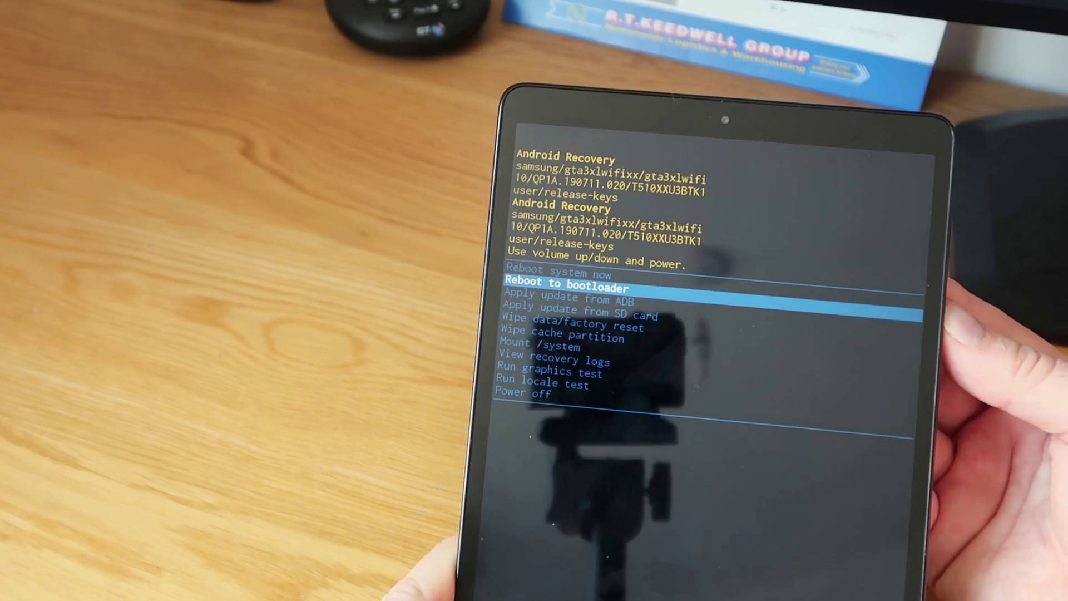
key(Down)
key(Down)
key(Down)
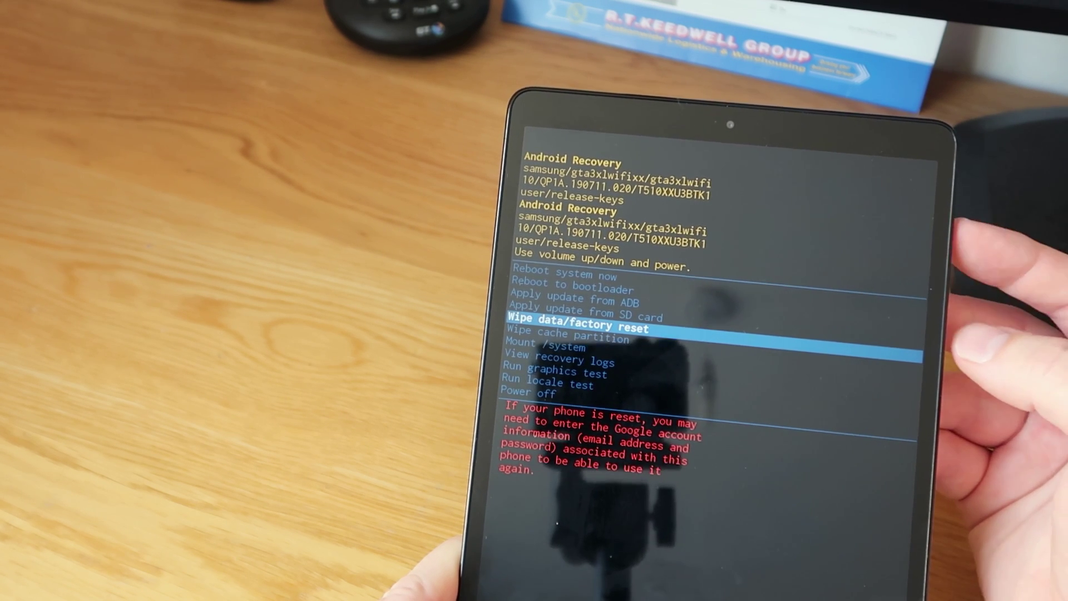
key(Return)
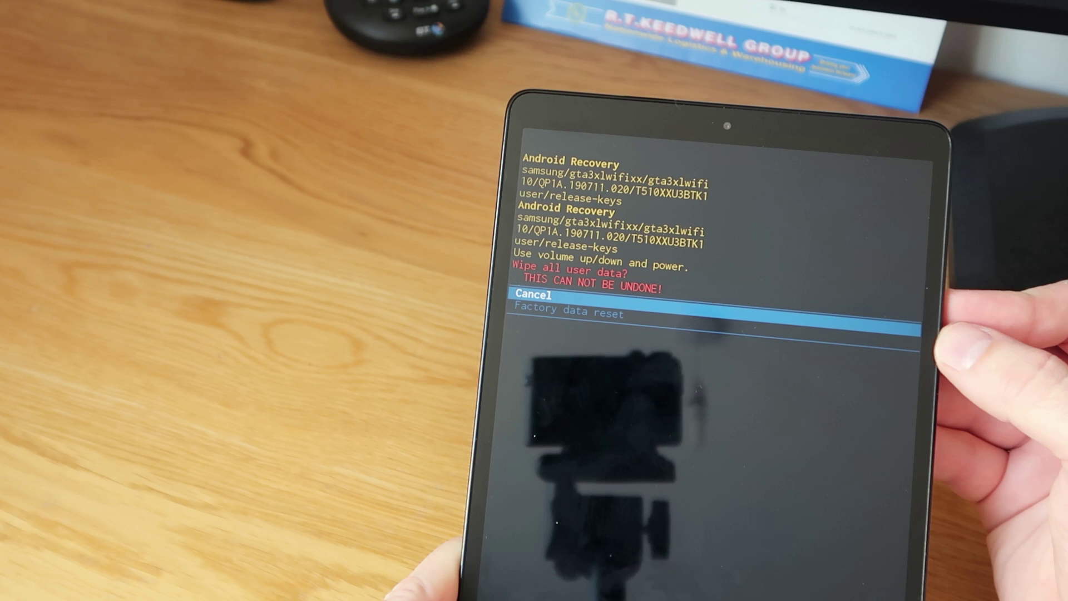
key(Down)
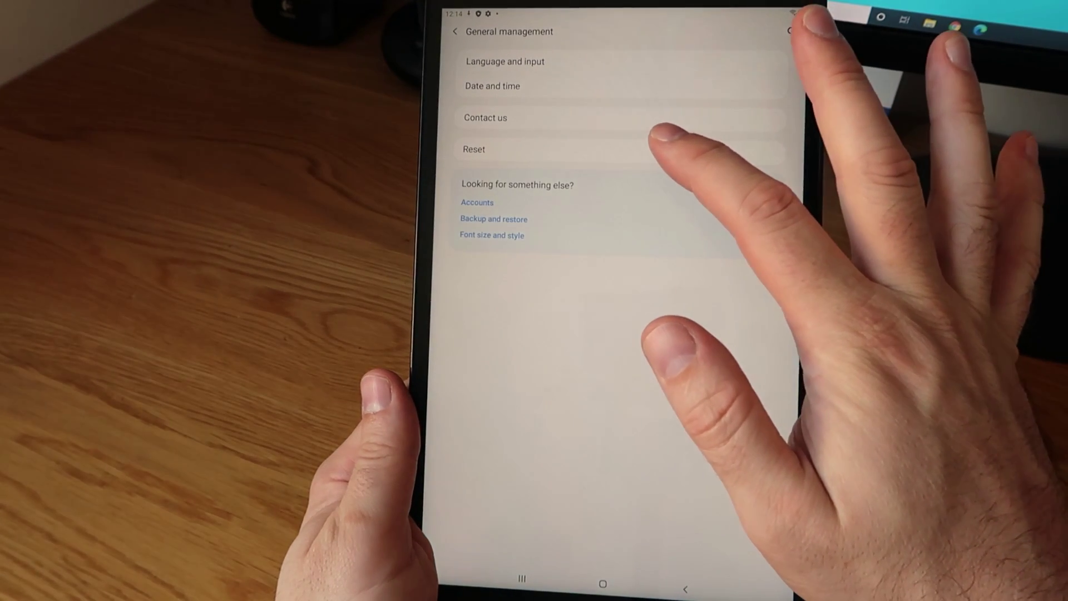
Reach the Reset options from General management, then again through About tablet's Reset link
click(501, 145)
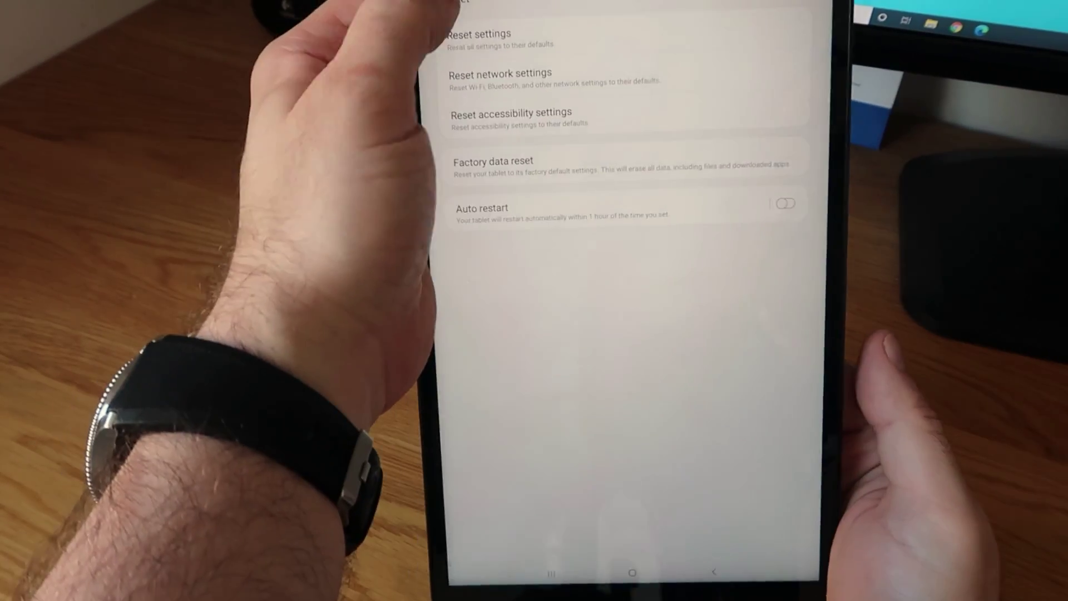
click(455, 5)
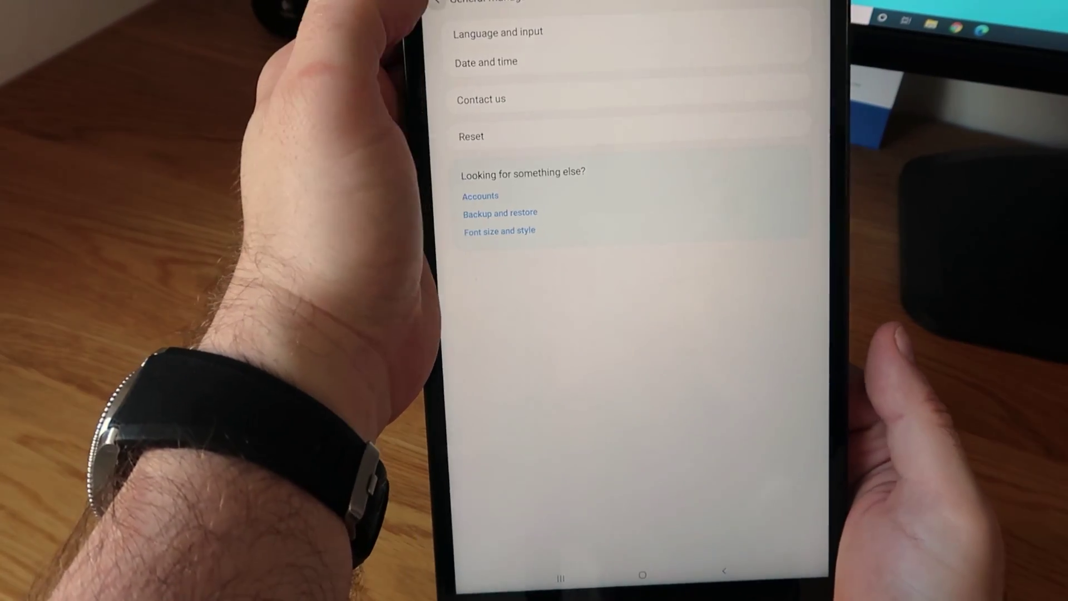
click(417, 4)
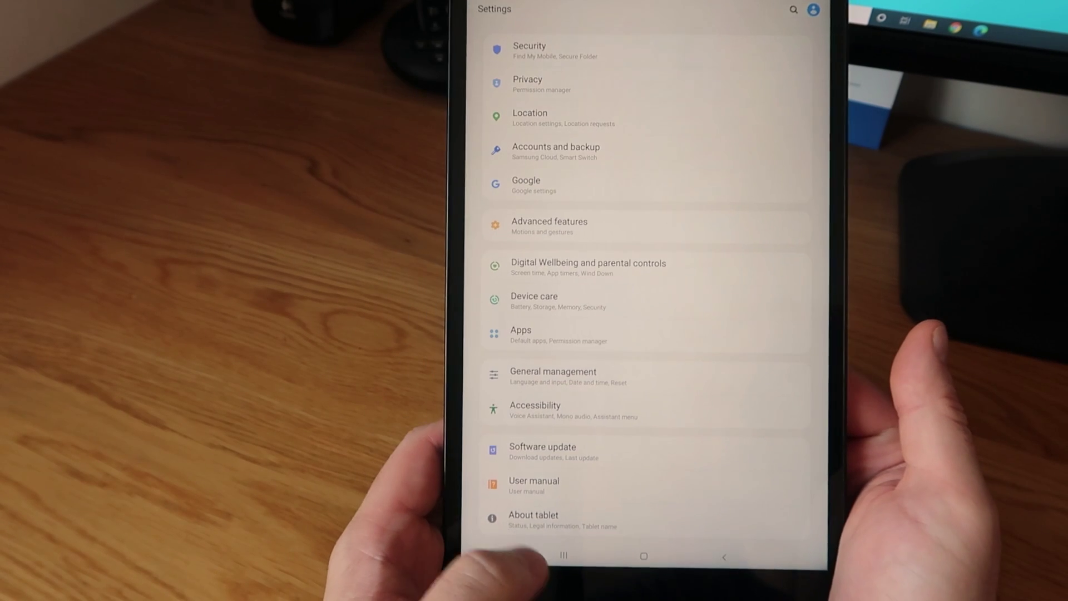
click(527, 517)
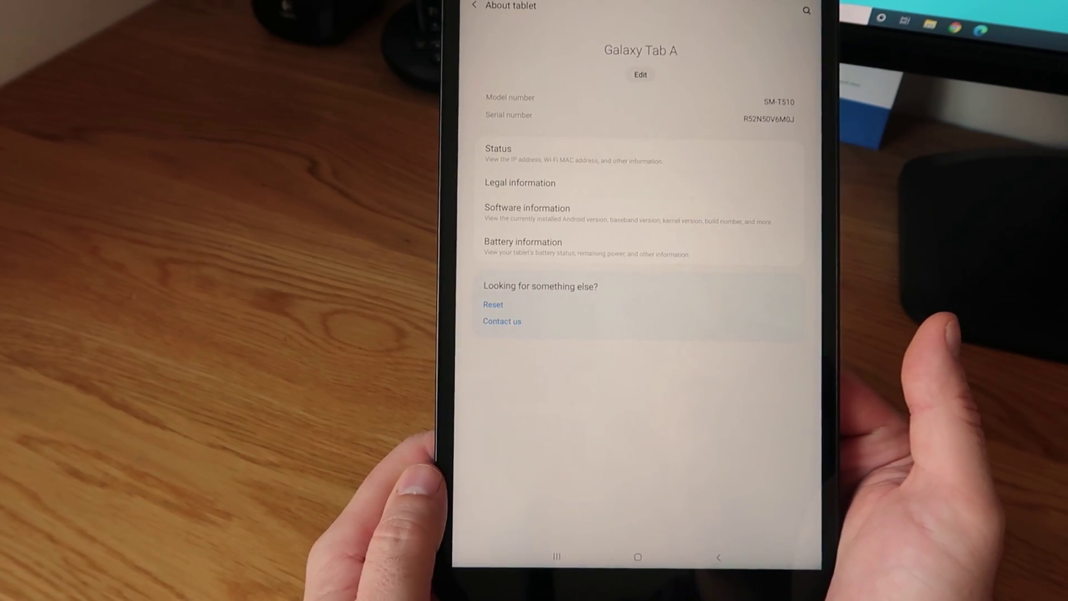
click(532, 279)
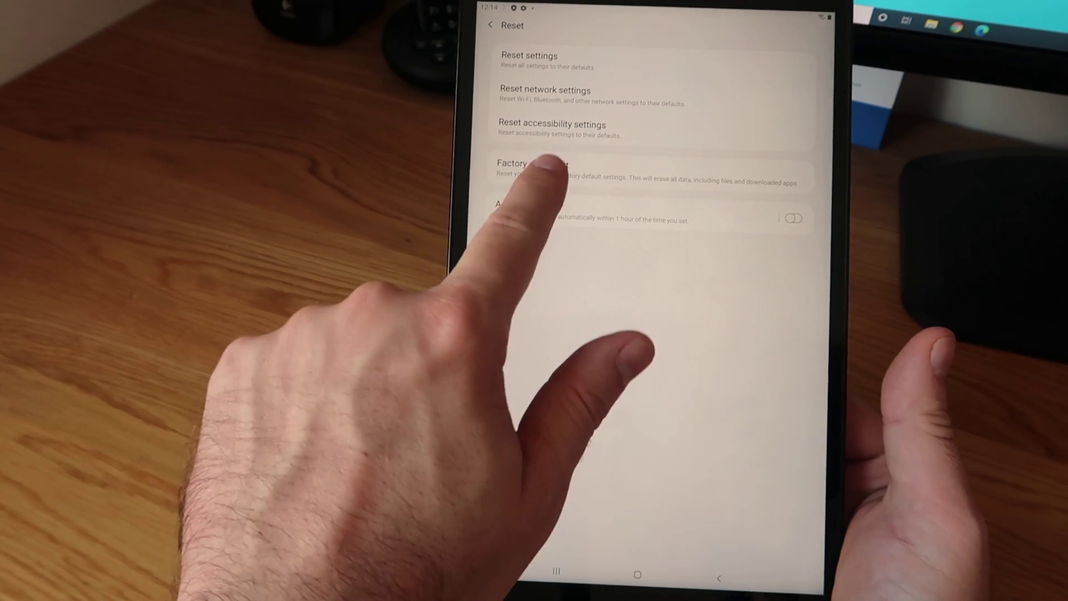
Start Factory data reset from the Reset page and confirm with Delete all
click(524, 173)
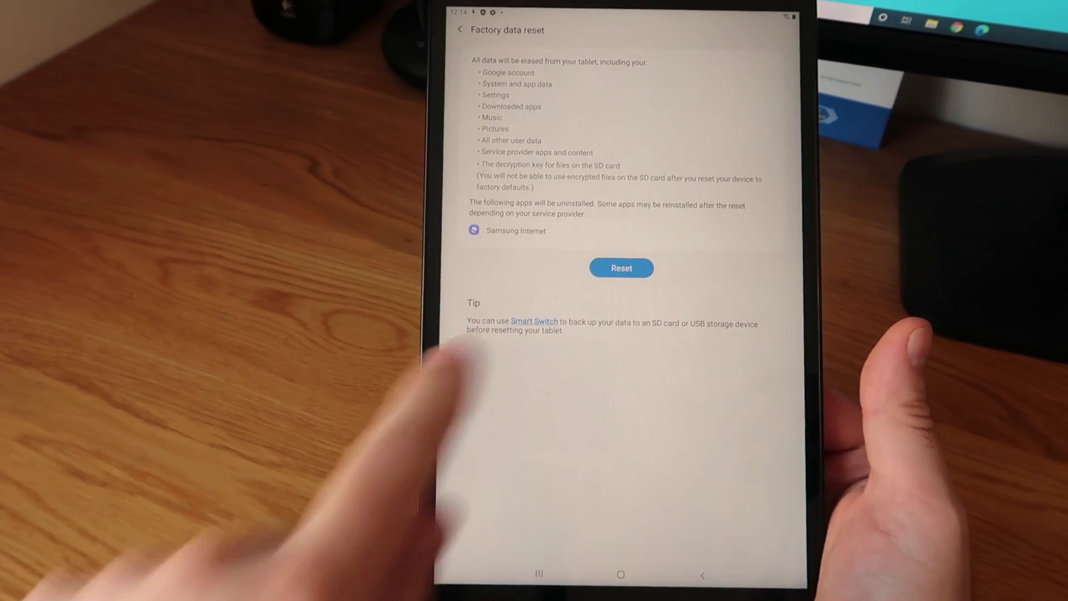
click(623, 263)
click(636, 114)
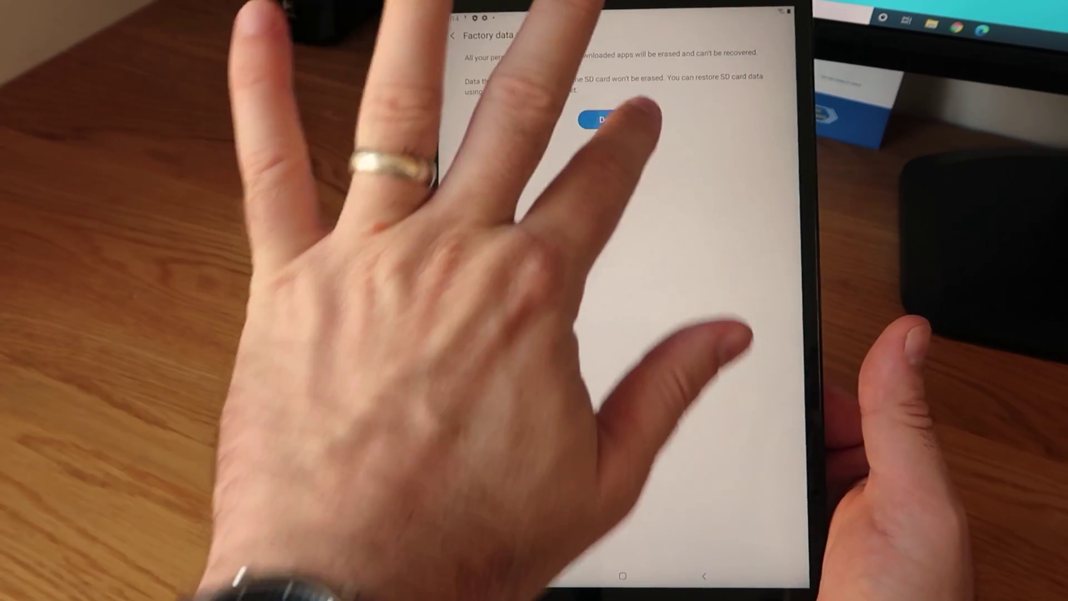